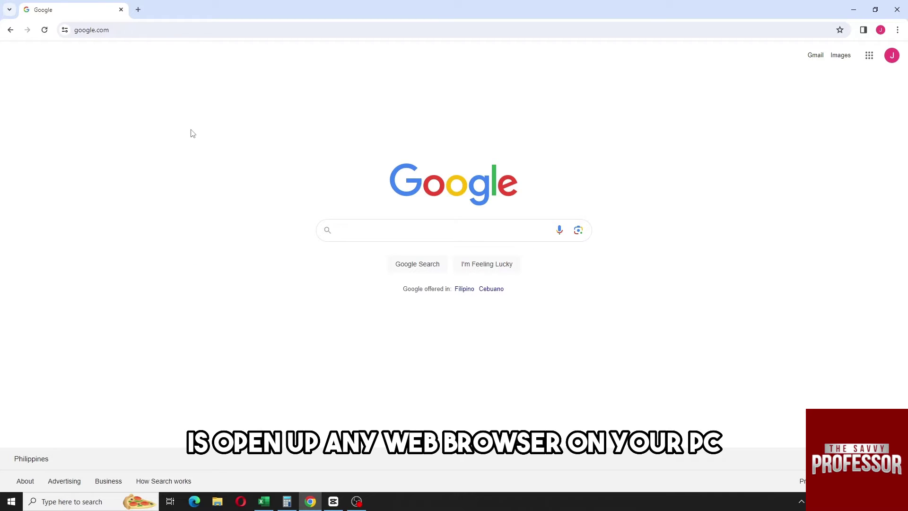
Step: Search Google for 'workday' and bring up the results
click(346, 233)
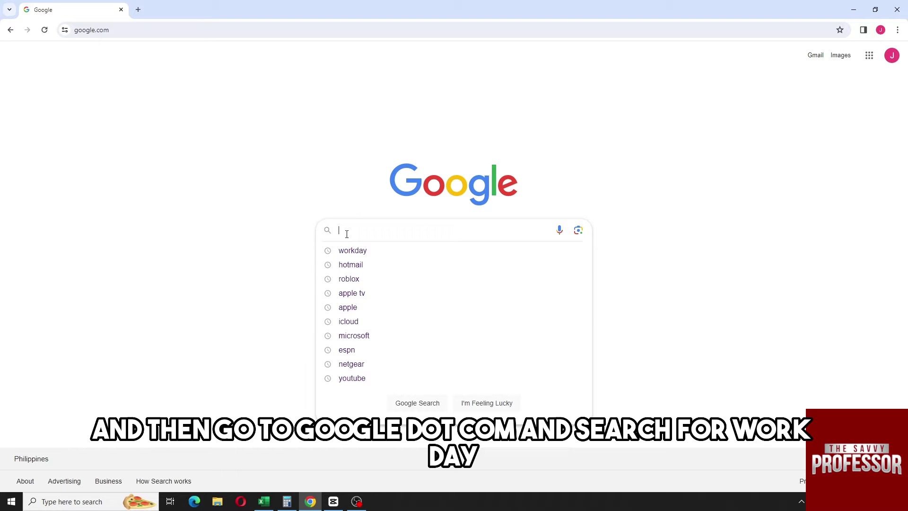
text(workday)
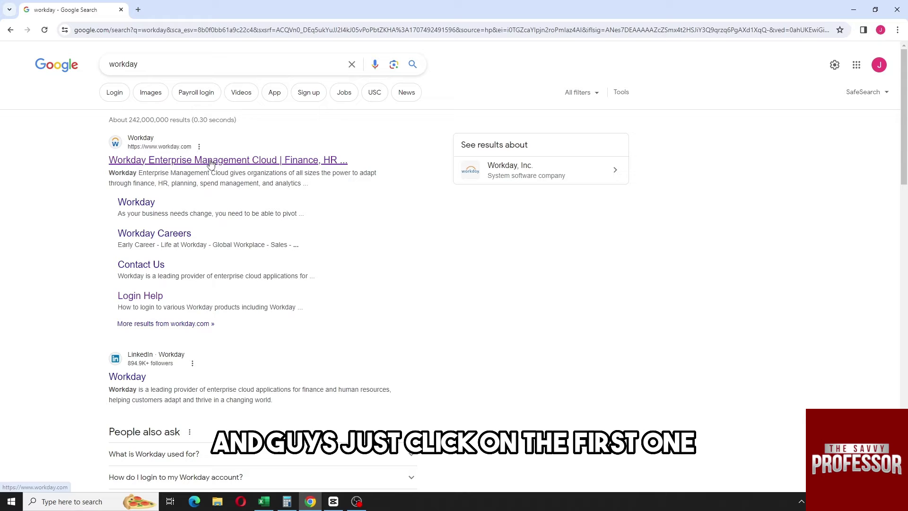
Step: Open the workday.com result and check its full web address
click(210, 163)
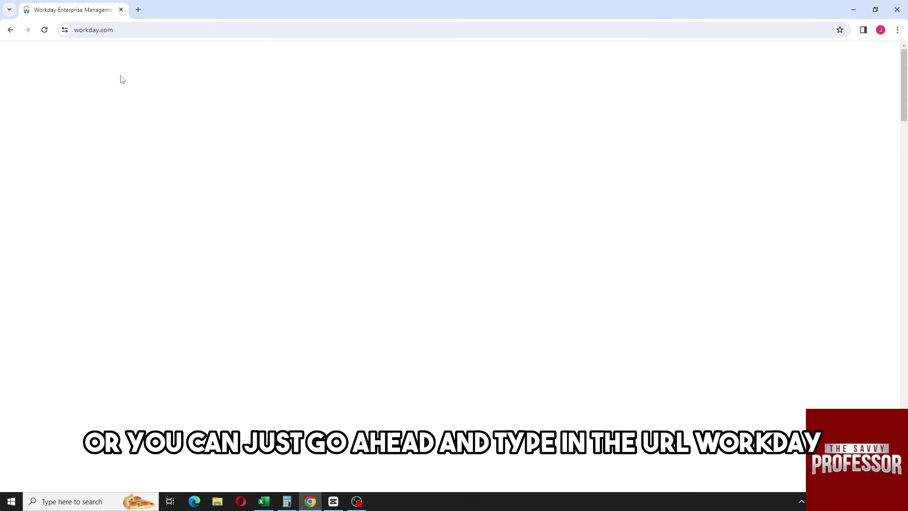
click(102, 31)
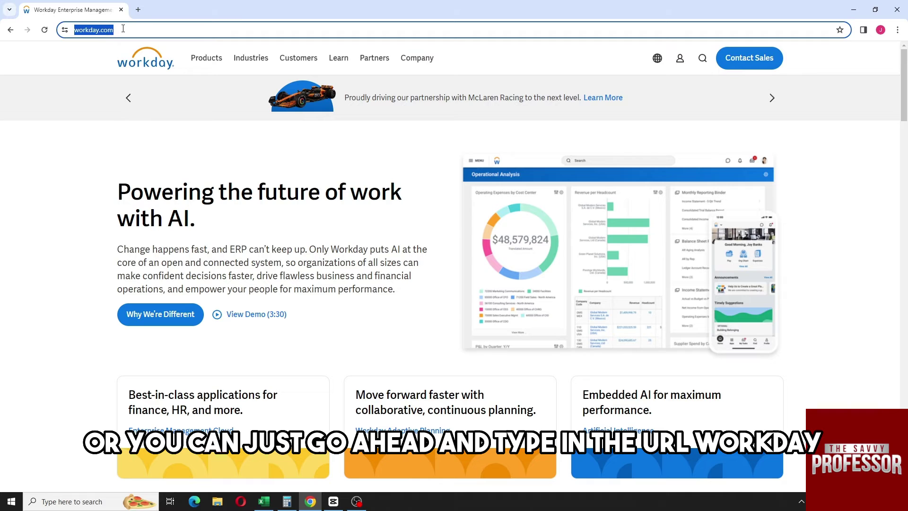
click(123, 29)
key(ctrl+a)
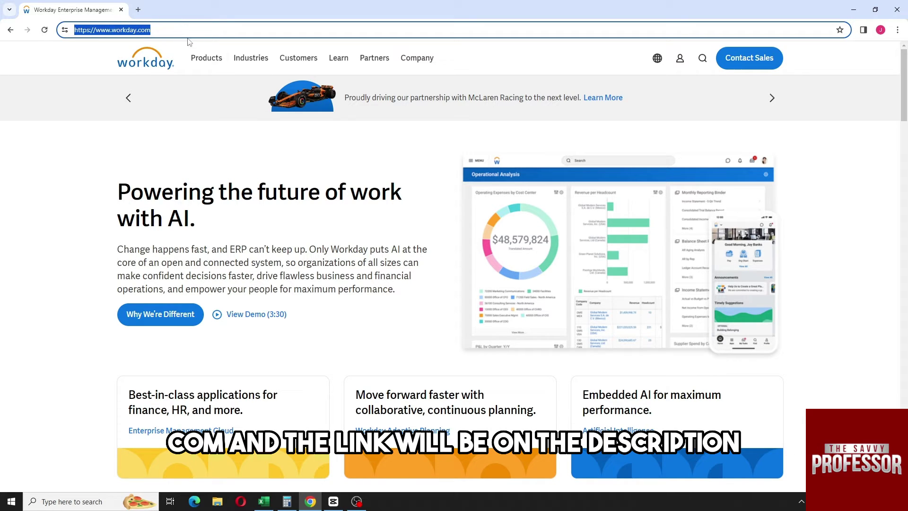
click(261, 192)
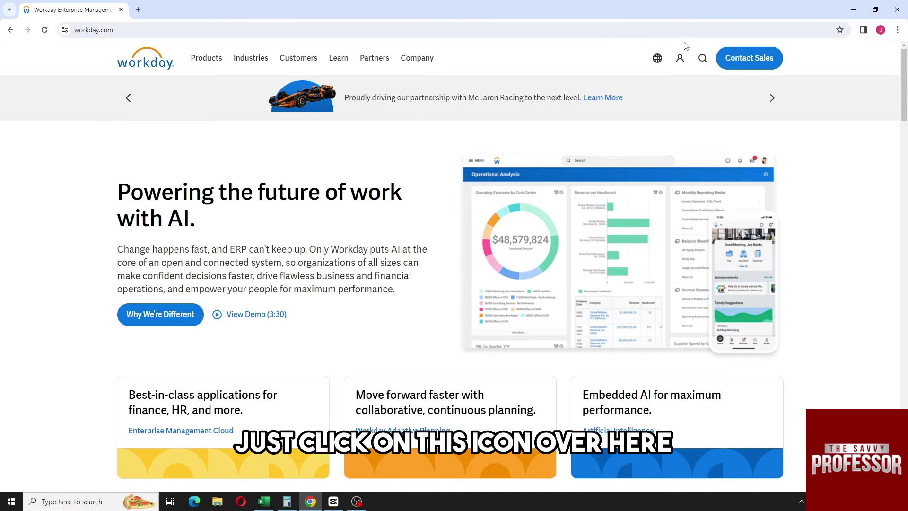
Step: Reach the sign-in help page via Need Help Signing In and highlight the HR/IT sentence
click(681, 58)
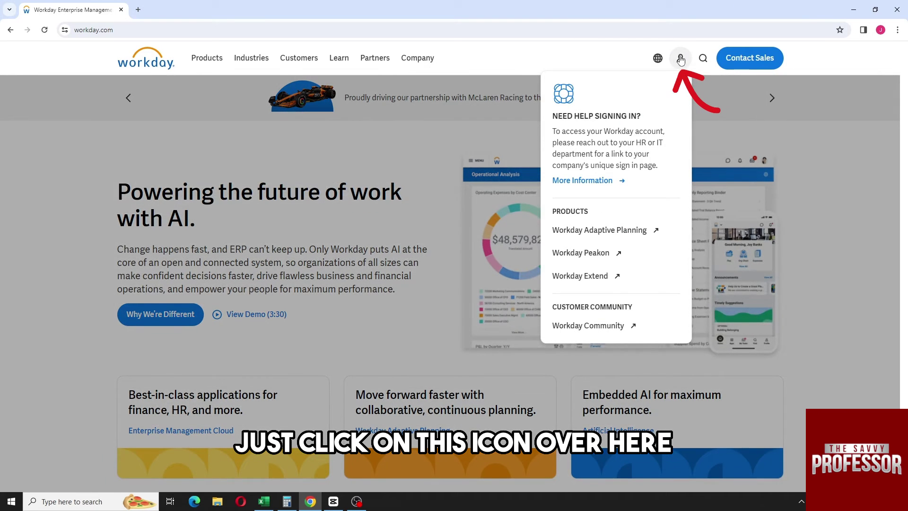
click(582, 180)
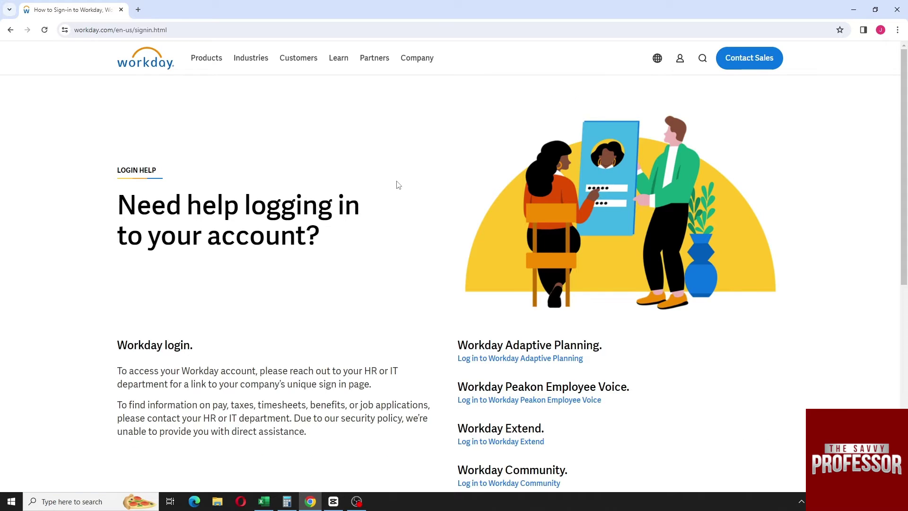
scroll(397, 181, down, 1)
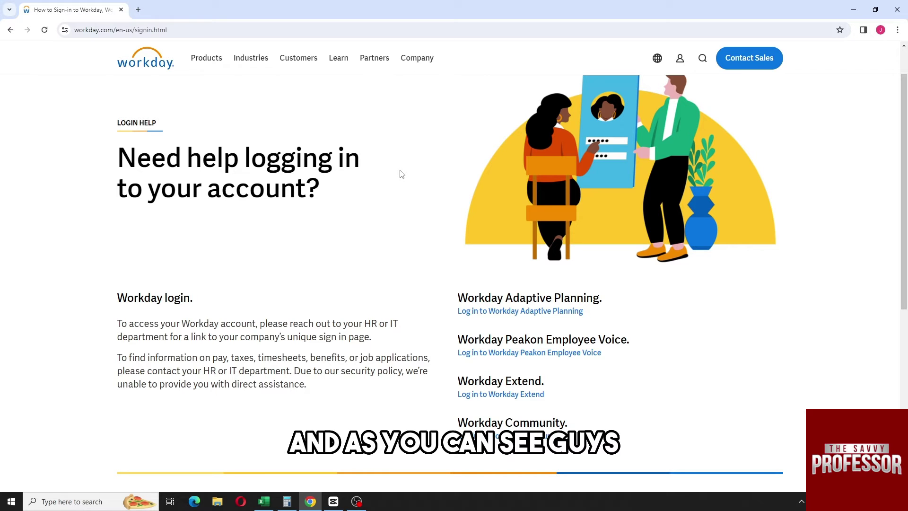
scroll(268, 264, down, 1)
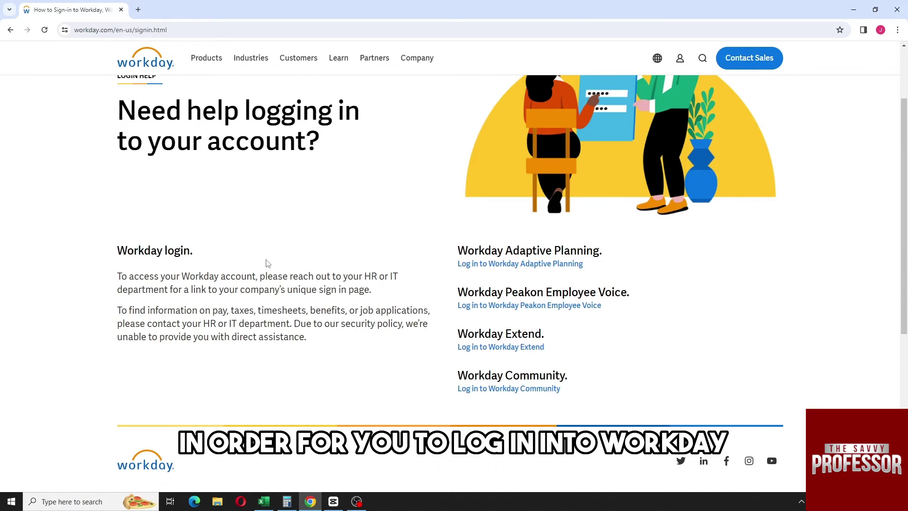
scroll(184, 224, down, 1)
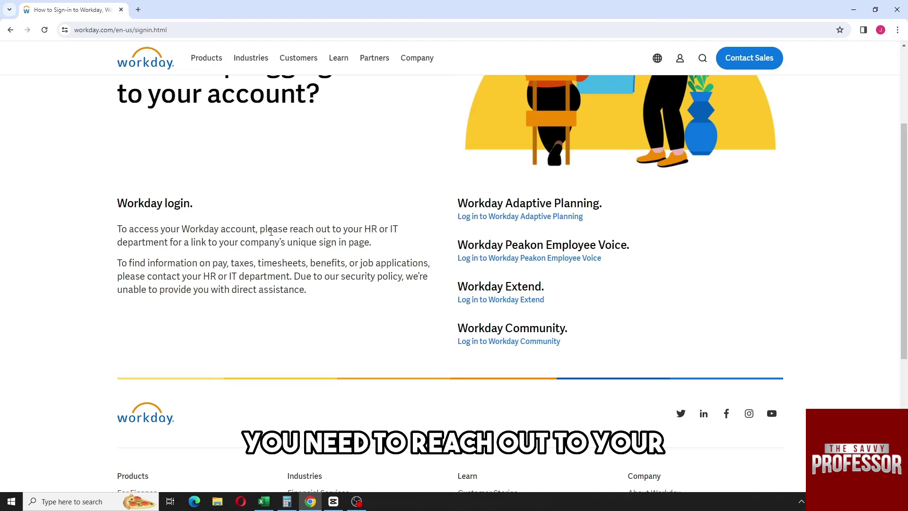
mouse_move(304, 228)
mouse_down()
mouse_move(395, 228)
mouse_move(199, 255)
mouse_move(190, 244)
mouse_move(341, 245)
mouse_up()
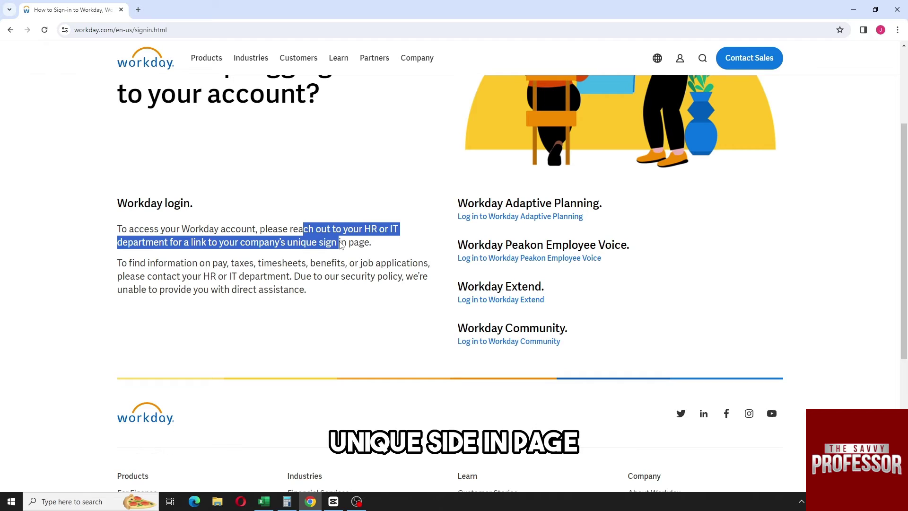
click(227, 243)
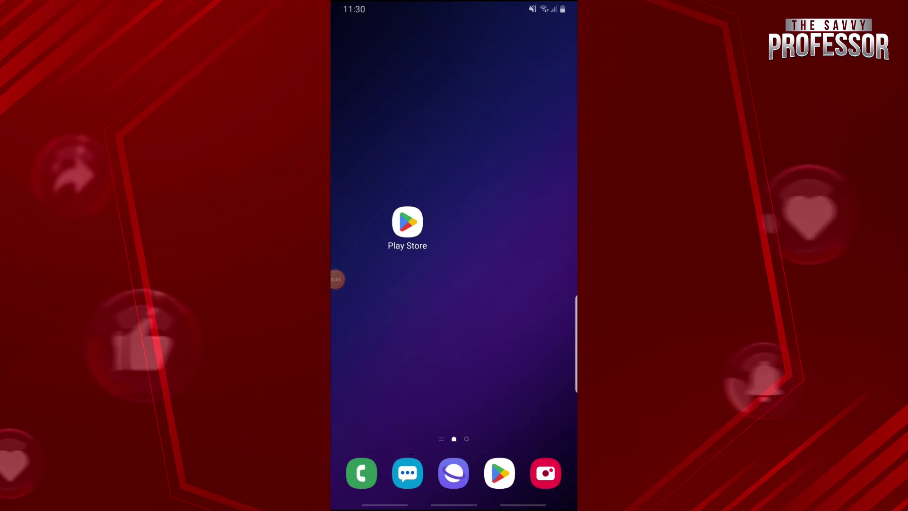
Step: Search the Play Store for 'workday' and open the Workday app's page
click(408, 222)
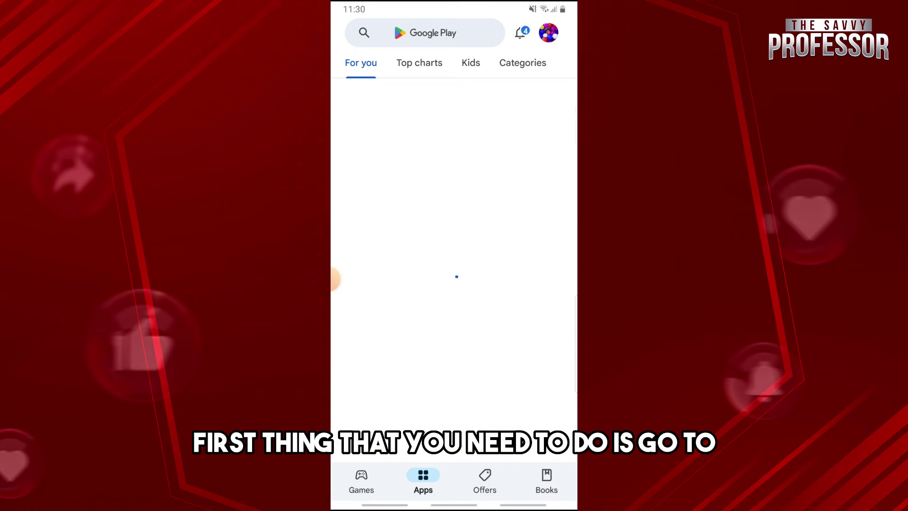
click(425, 33)
text(wor)
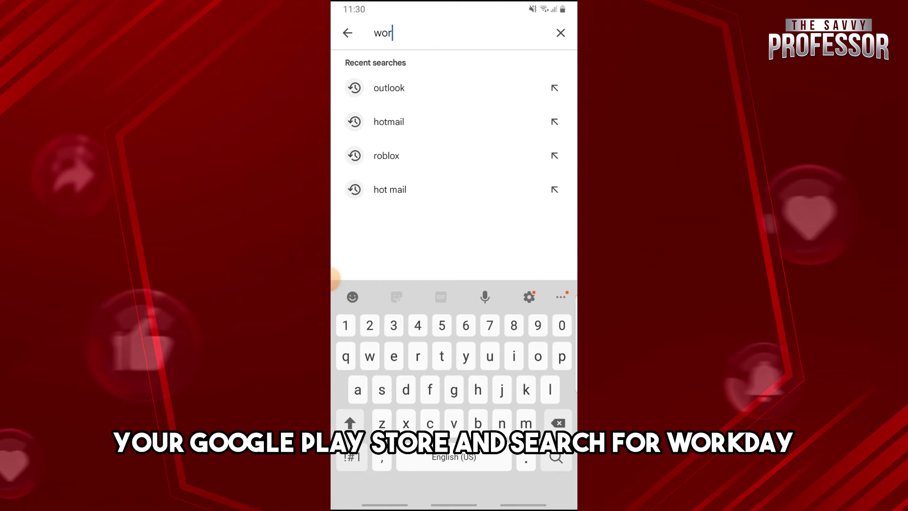
text(kday)
key(Return)
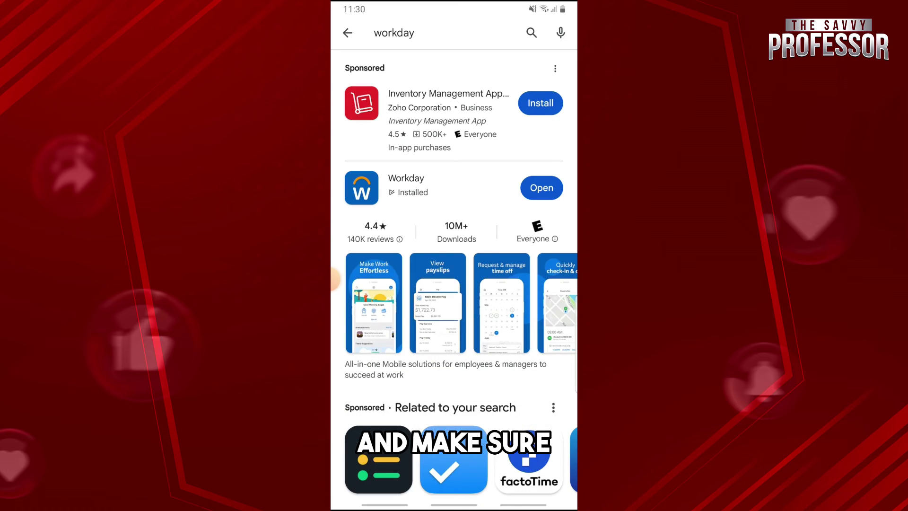
click(383, 182)
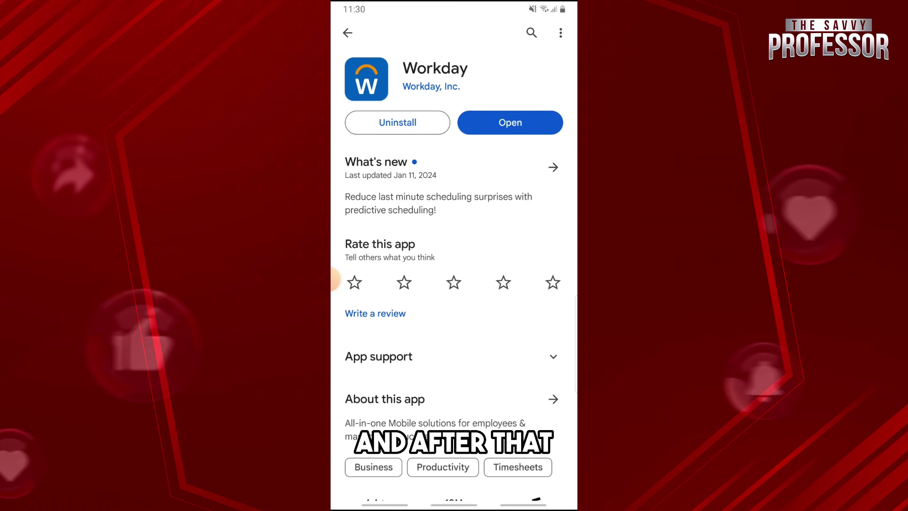
Step: Launch the installed Workday app and start Log In to reach the Organization ID prompt
click(510, 123)
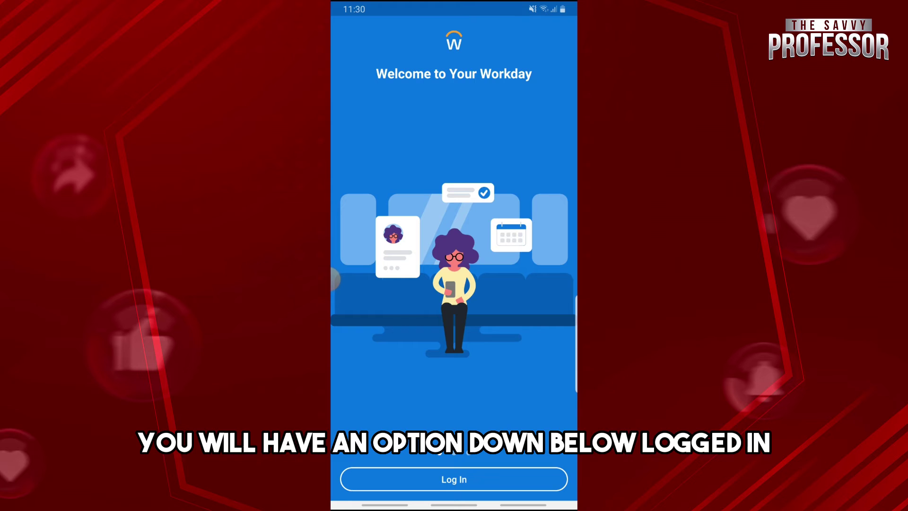
click(455, 479)
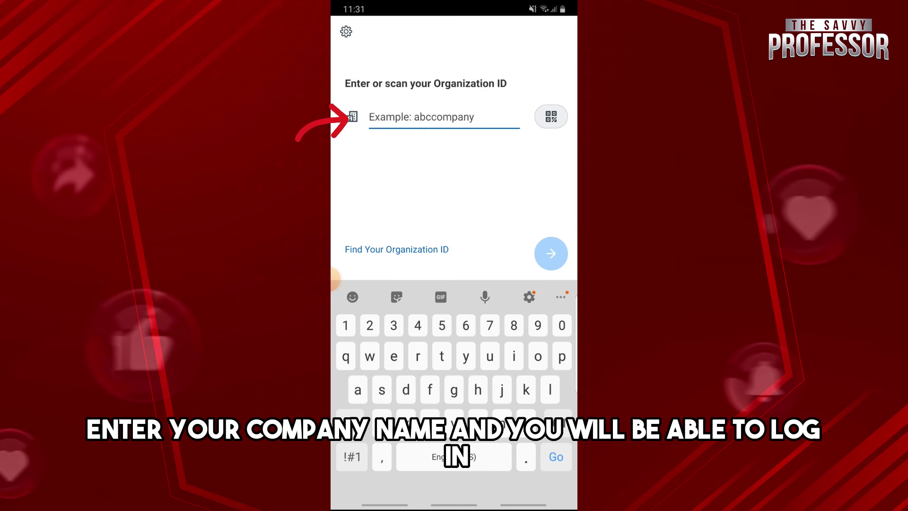
text(thesa)
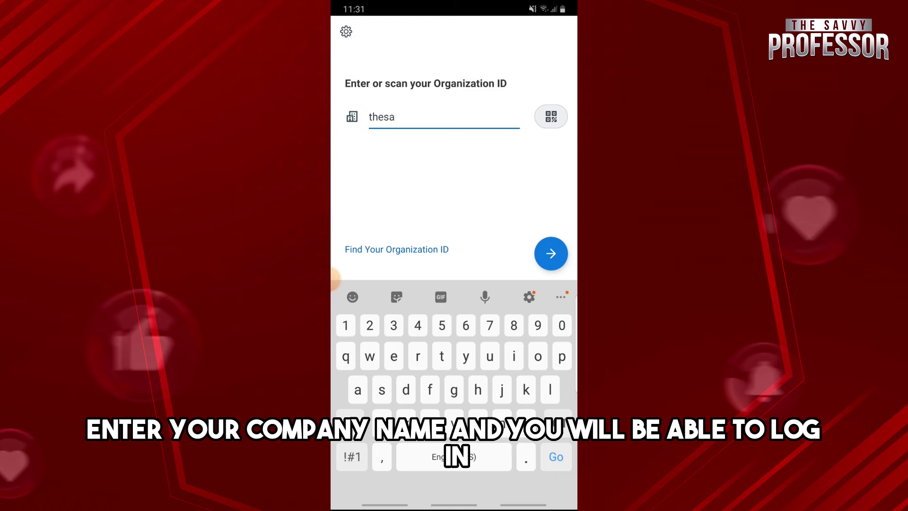
text(vvy)
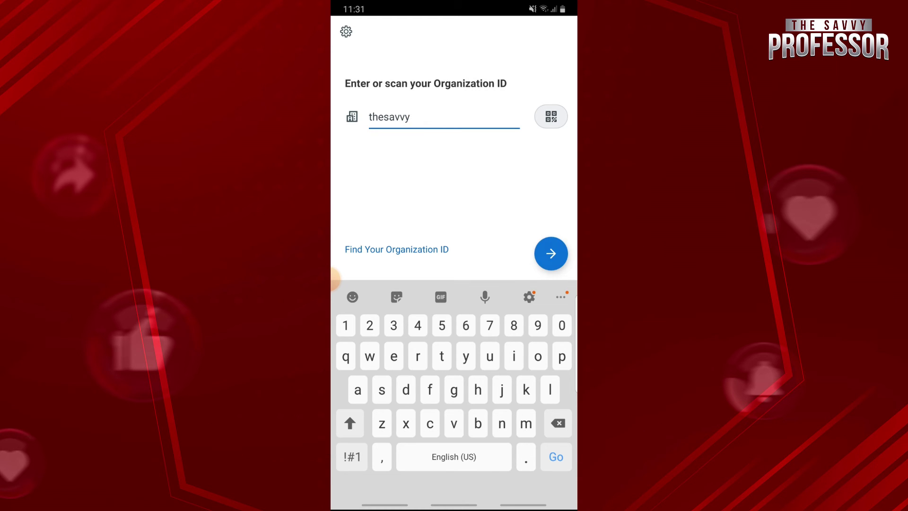
Step: Try then close the QR scanner, and open the Find Your Organization ID help
click(551, 117)
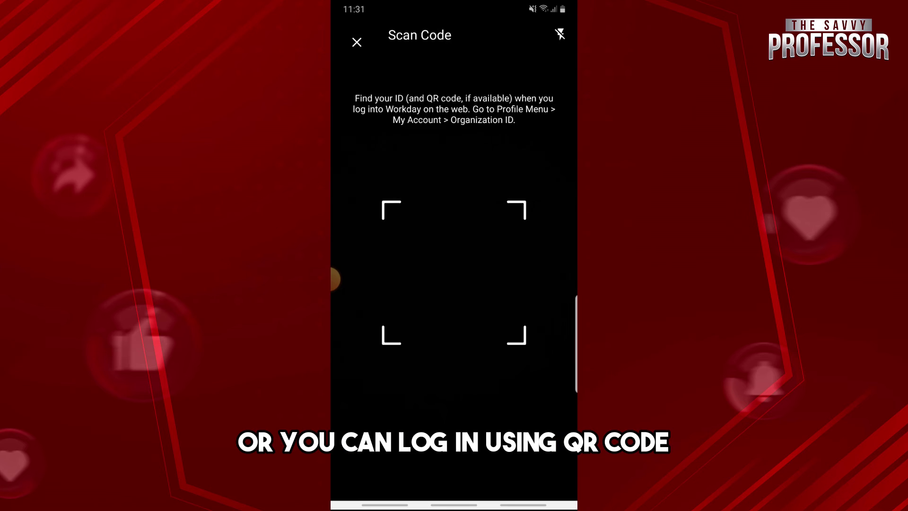
key(Escape)
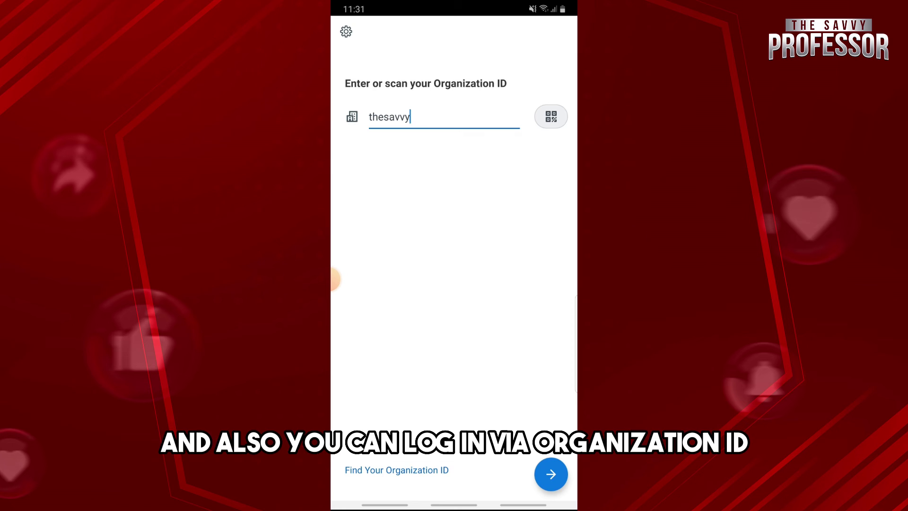
click(397, 470)
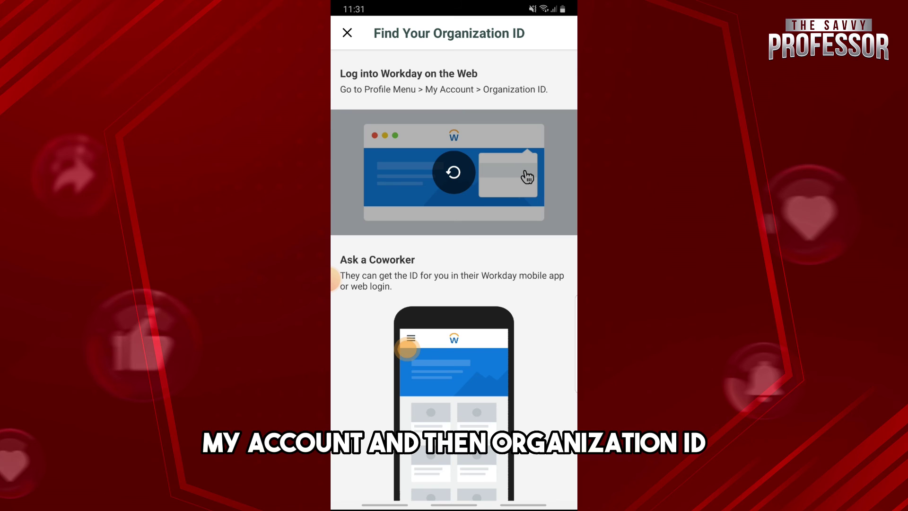
scroll(455, 284, down, 1)
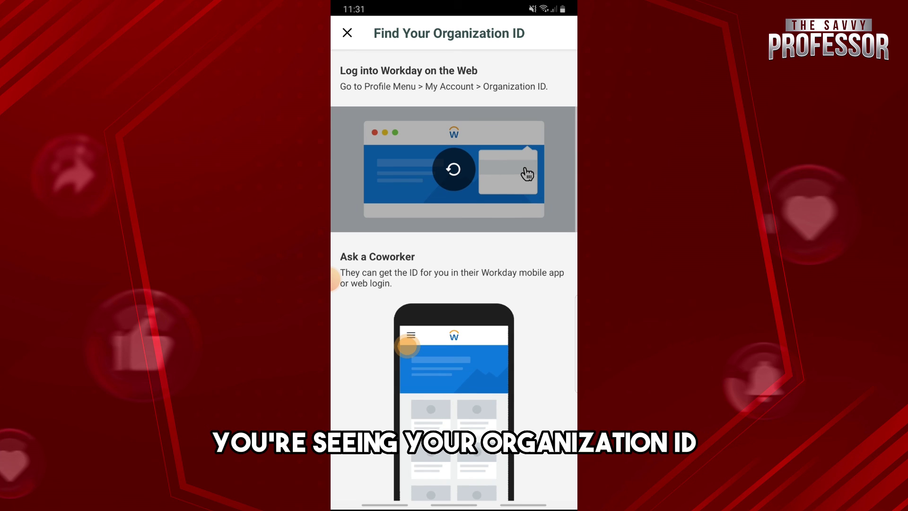
scroll(454, 284, down, 1)
scroll(454, 284, down, 3)
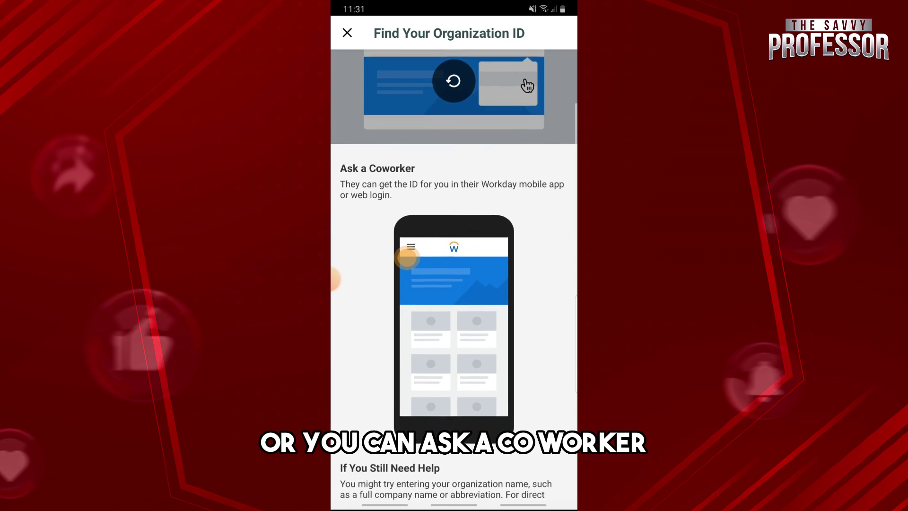
scroll(455, 284, down, 1)
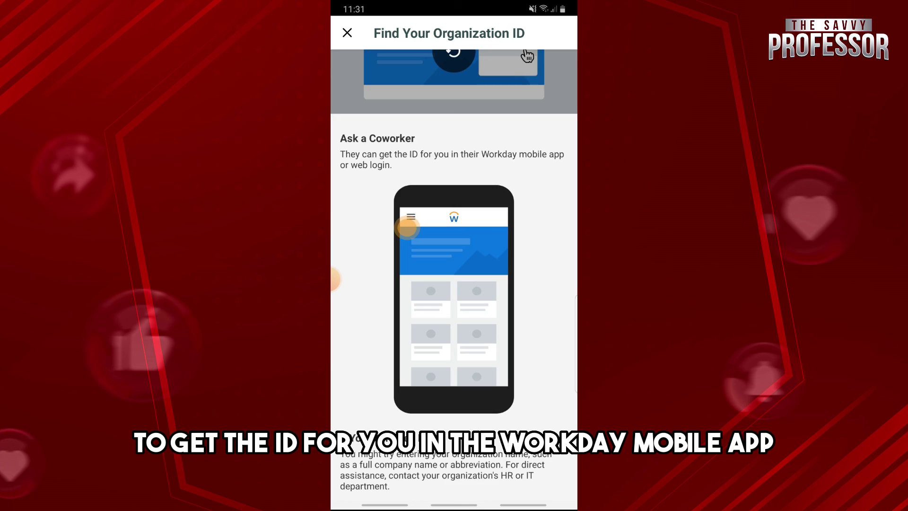